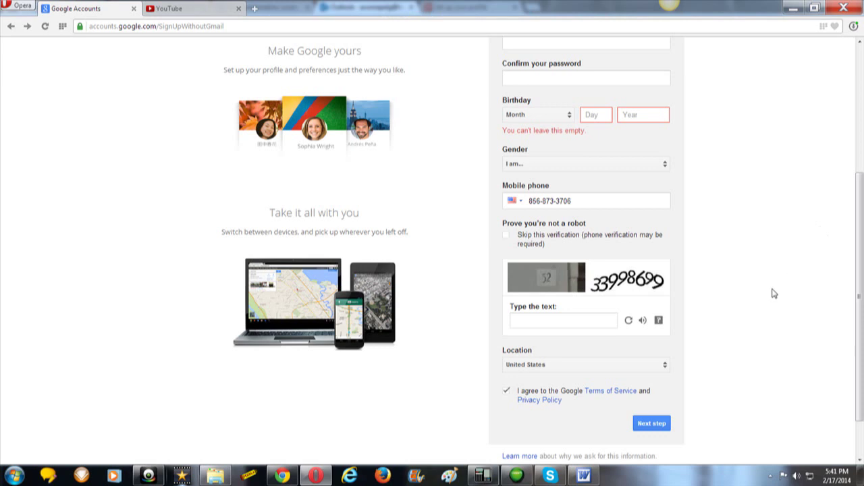
Read Google's verification email in Outlook, then go to the Google profile setup page
left_click_drag(860, 315, 860, 225)
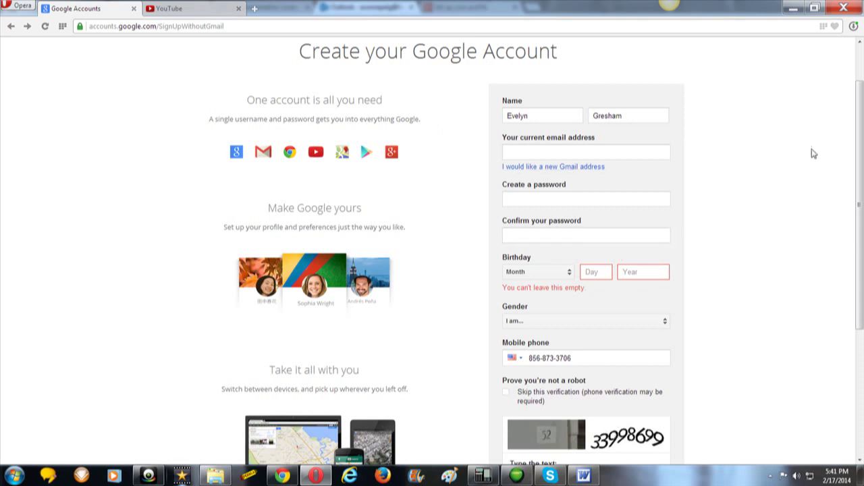
scroll(802, 150, "down", 1)
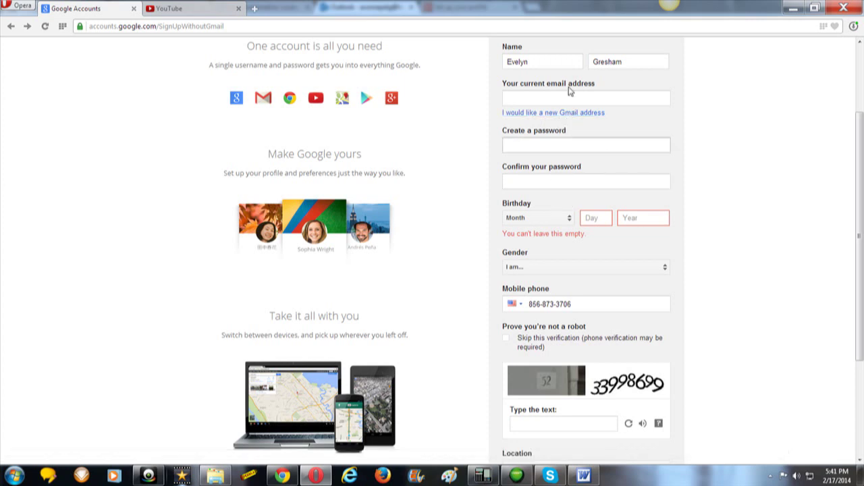
scroll(759, 166, "down", 2)
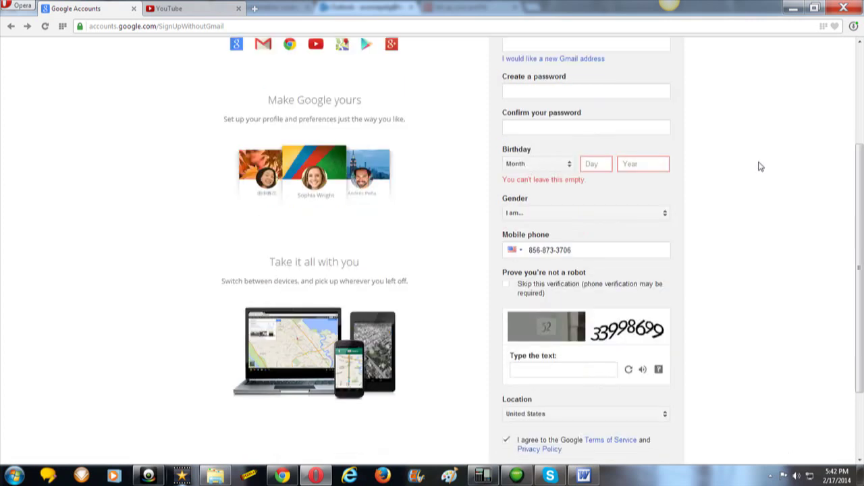
scroll(759, 166, "down", 2)
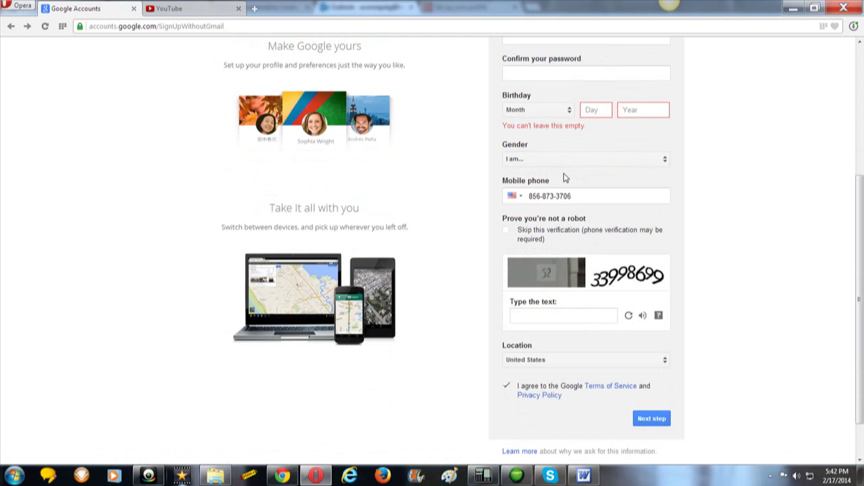
scroll(723, 241, "down", 2)
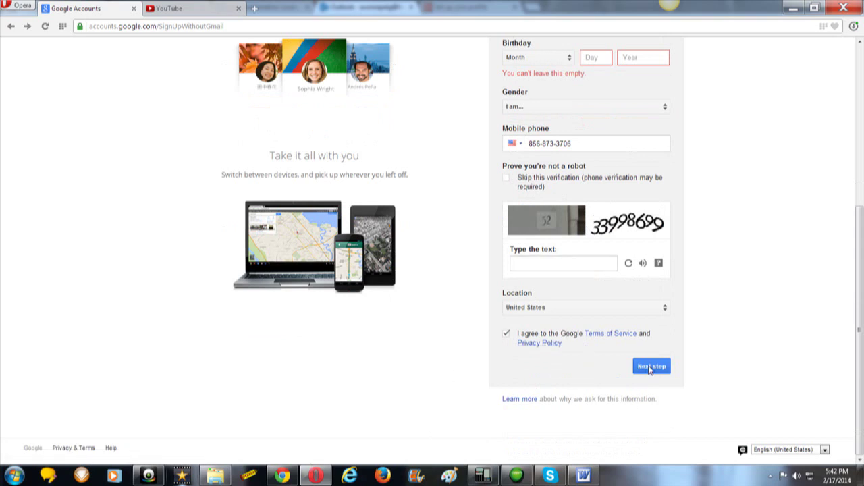
left_click(282, 474)
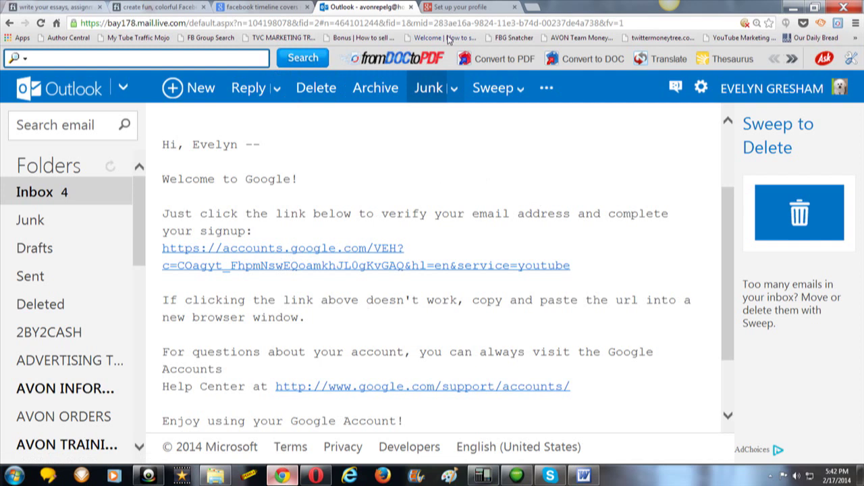
left_click(453, 6)
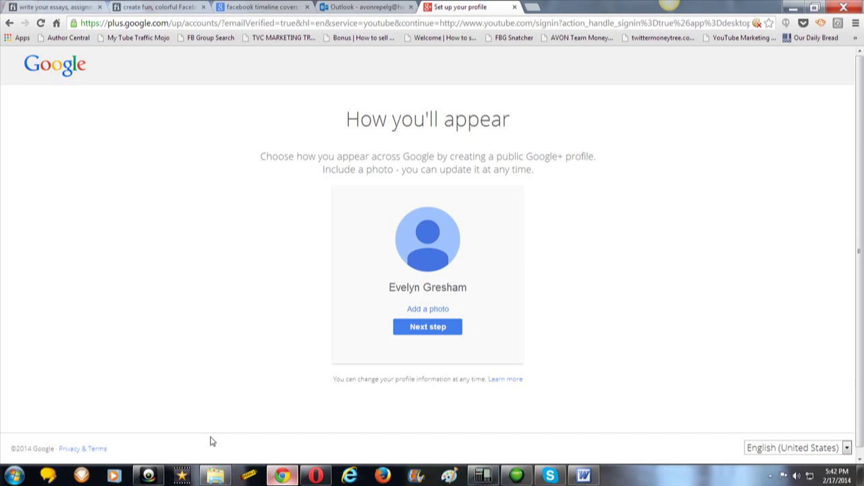
Start adding a profile photo on the Google+ profile setup page
left_click(215, 477)
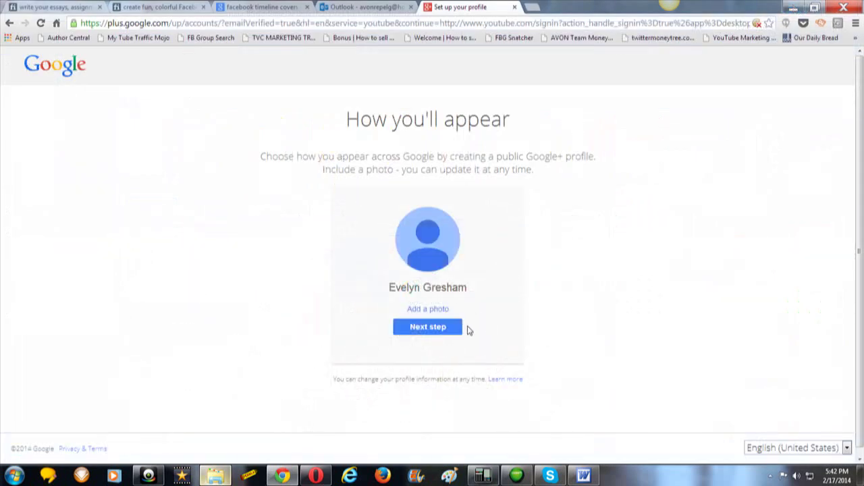
left_click(418, 312)
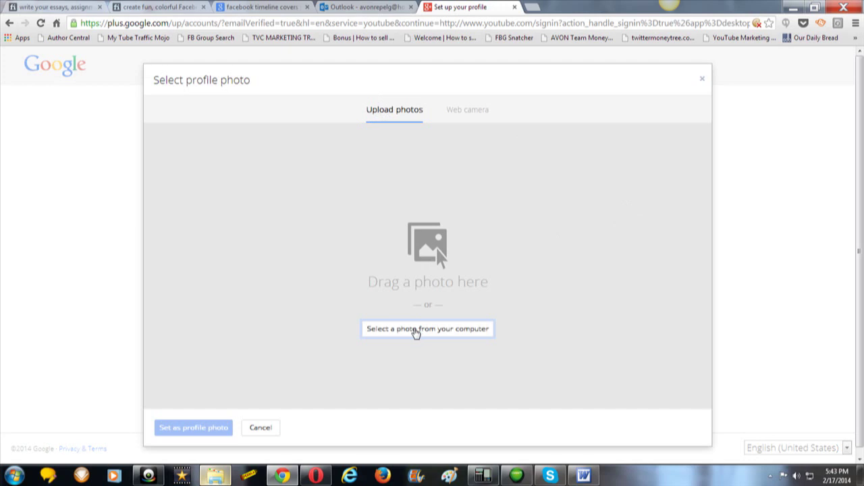
Upload 'PicMonkey Collage for my photo' from the Pictures library as the profile photo
left_click(420, 336)
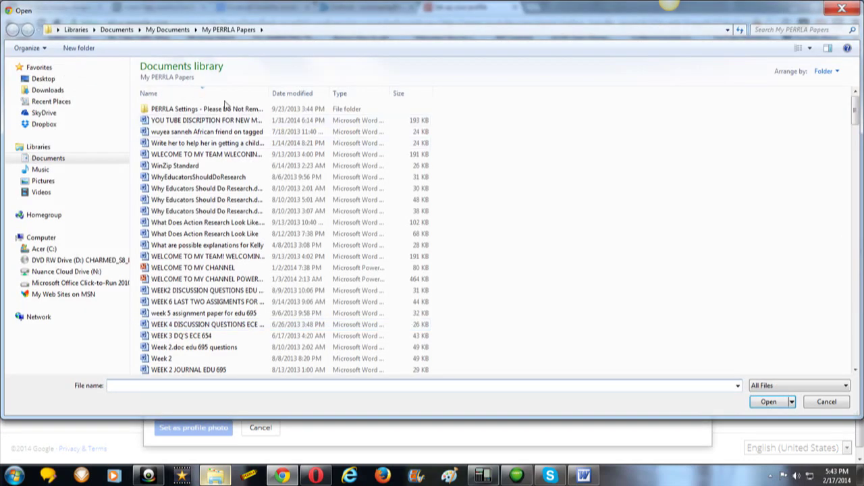
left_click(45, 181)
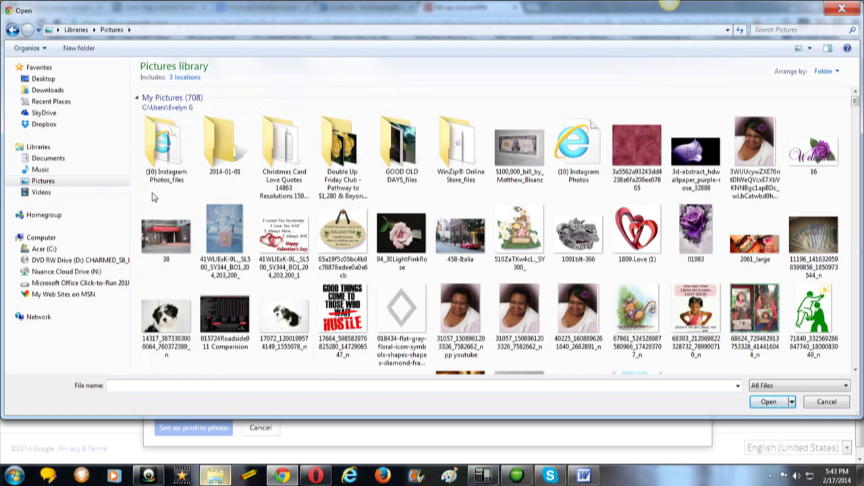
scroll(155, 198, "down", 3)
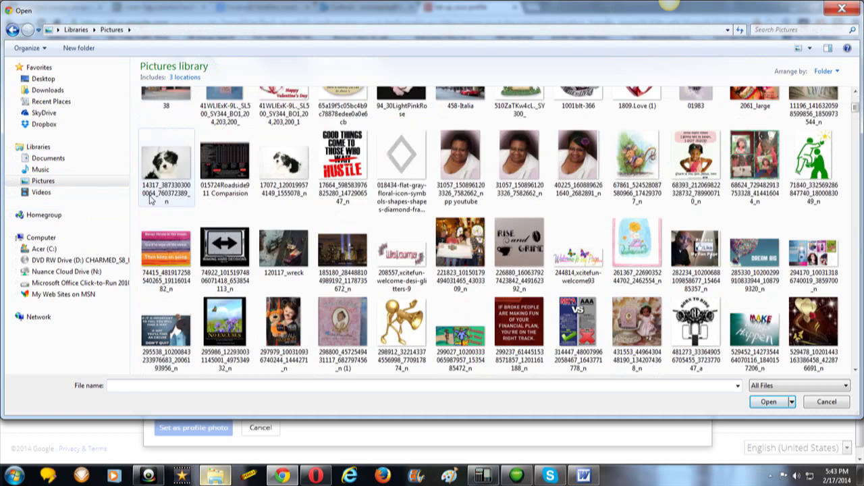
scroll(153, 200, "down", 3)
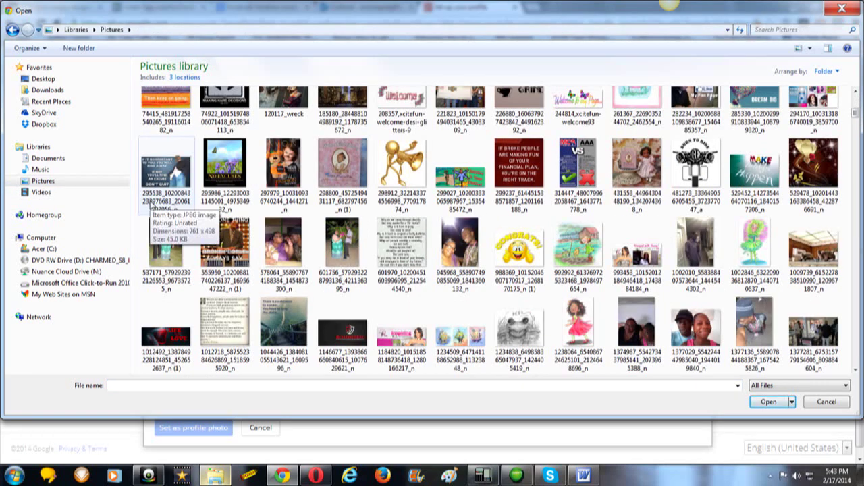
scroll(151, 205, "down", 3)
scroll(151, 205, "down", 2)
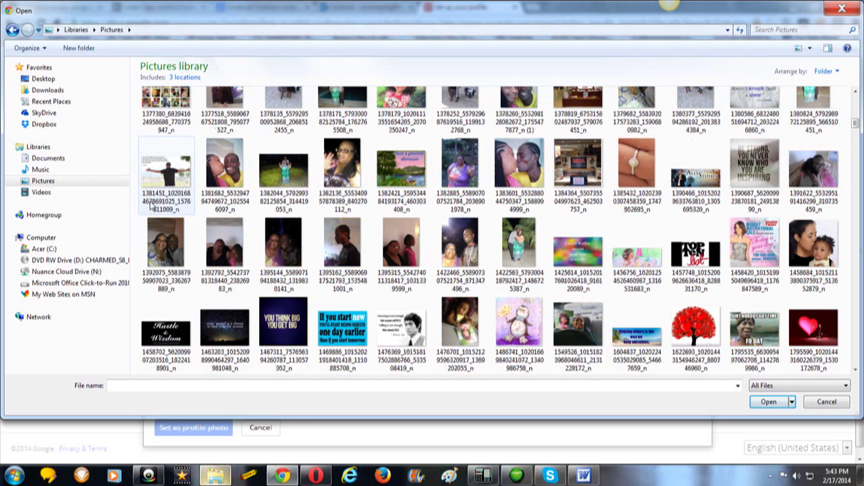
scroll(151, 206, "down", 3)
scroll(152, 204, "down", 3)
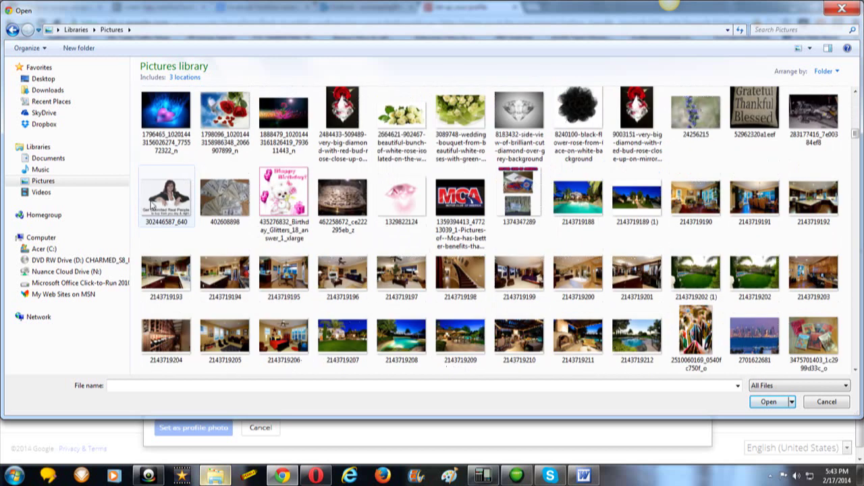
scroll(151, 205, "down", 3)
scroll(152, 205, "down", 3)
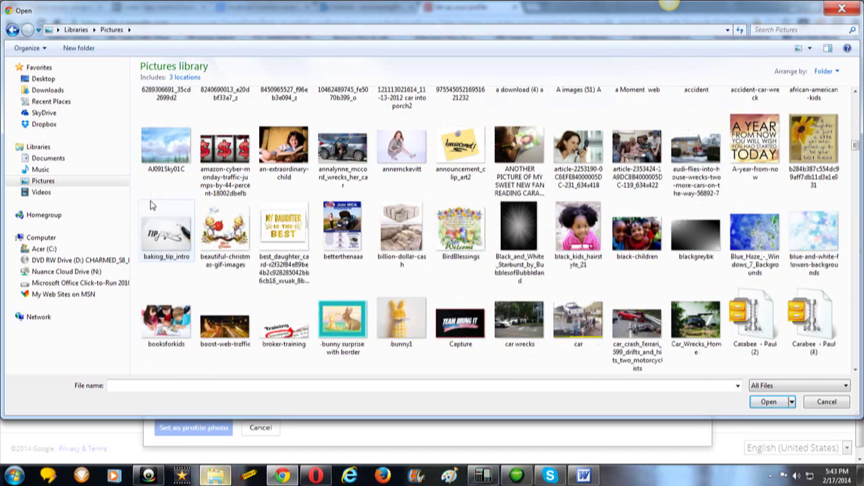
scroll(151, 205, "down", 3)
scroll(152, 206, "down", 3)
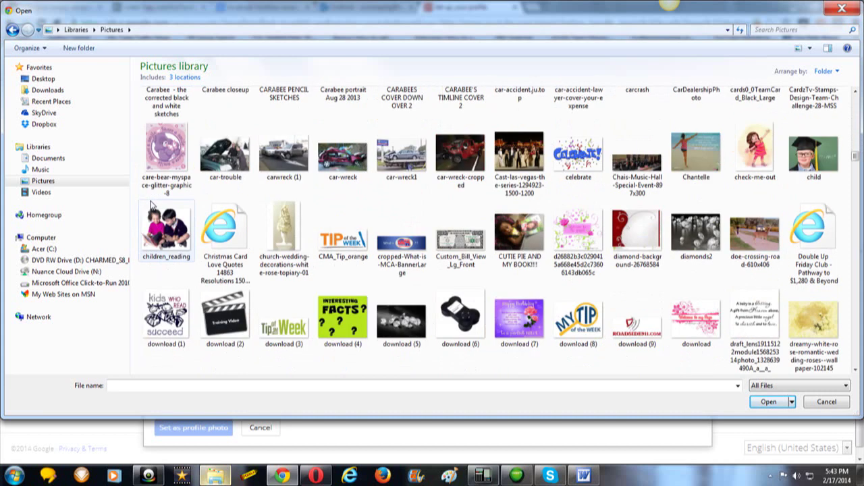
scroll(151, 206, "down", 3)
scroll(151, 205, "down", 3)
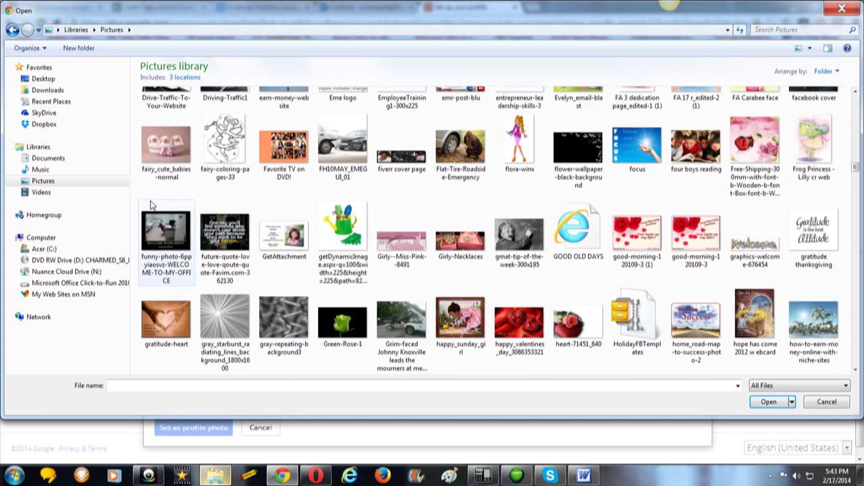
scroll(152, 205, "down", 3)
scroll(151, 206, "down", 3)
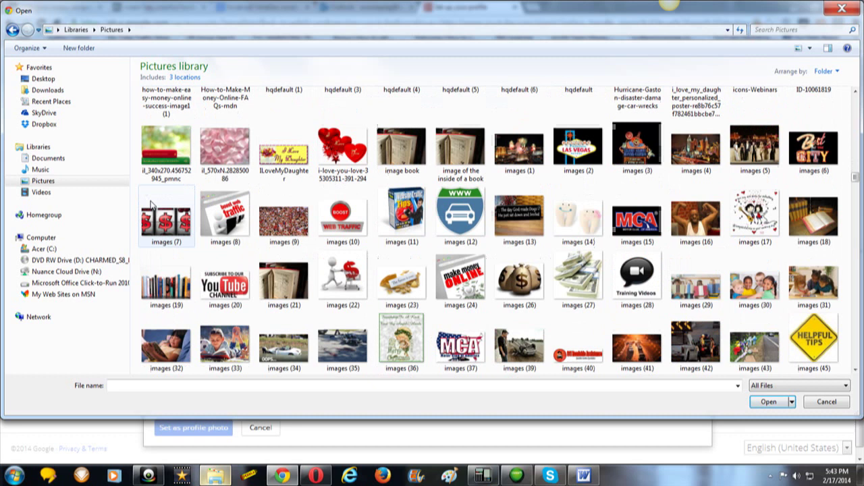
scroll(151, 206, "down", 5)
scroll(151, 206, "down", 3)
scroll(151, 204, "down", 5)
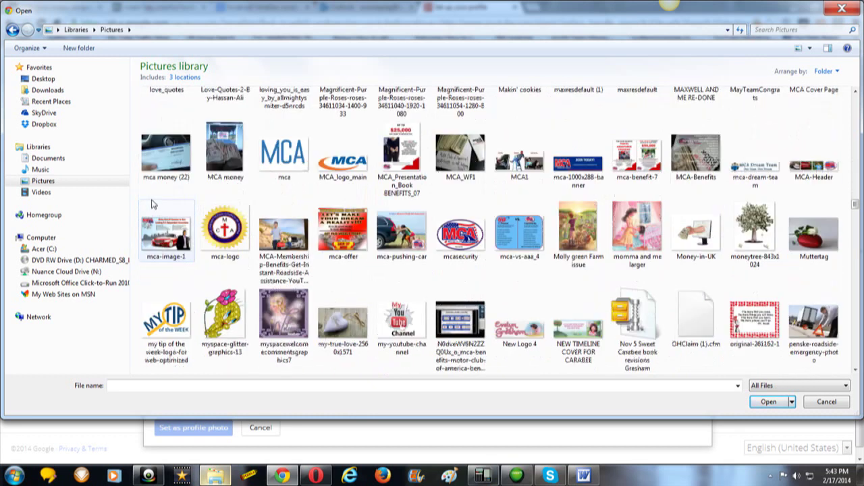
scroll(152, 204, "down", 3)
scroll(151, 204, "down", 2)
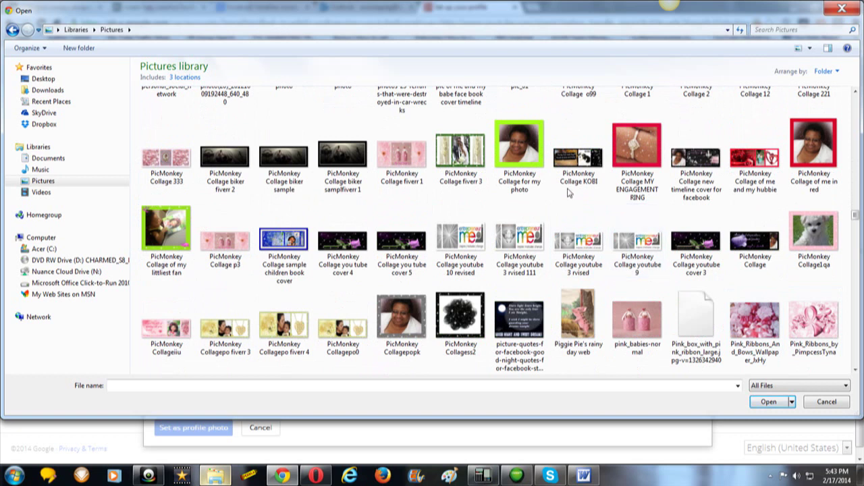
left_click(529, 153)
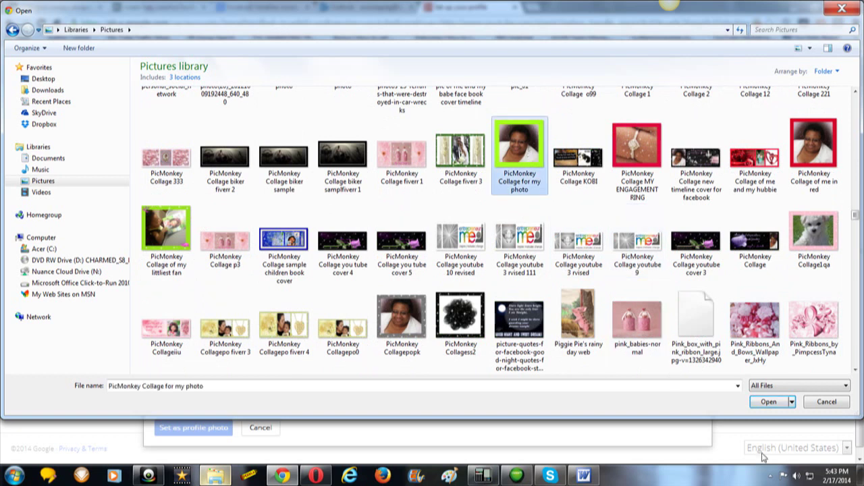
left_click(768, 402)
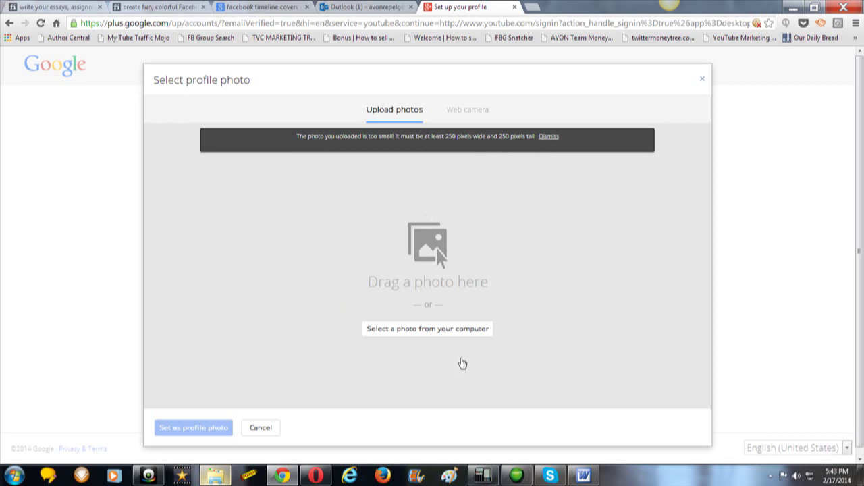
Try a portrait photo, then cancel and continue past the profile step without a photo
left_click(426, 328)
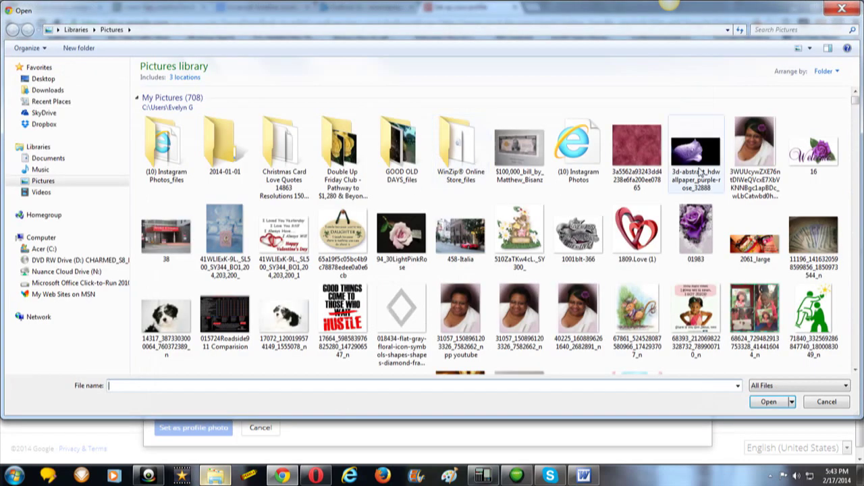
double_click(755, 152)
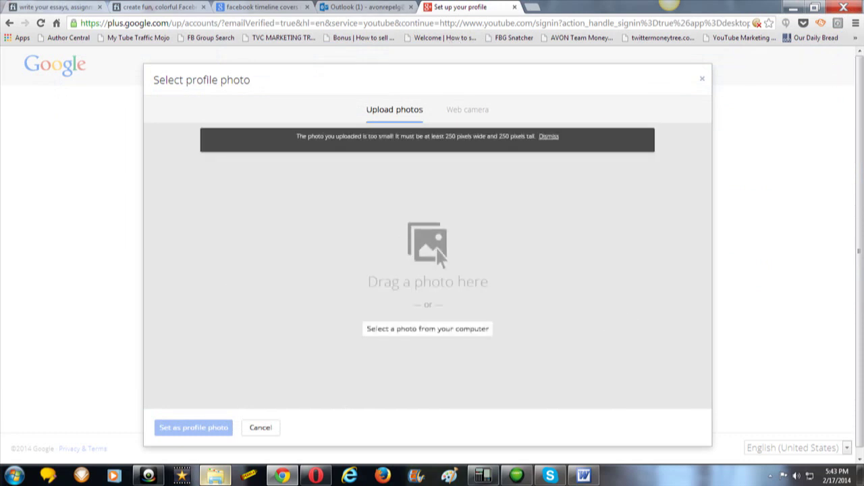
left_click(263, 430)
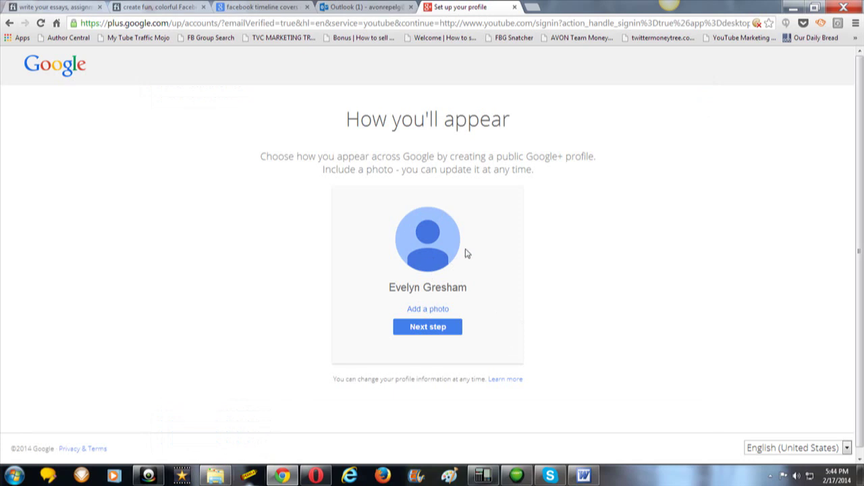
left_click(423, 328)
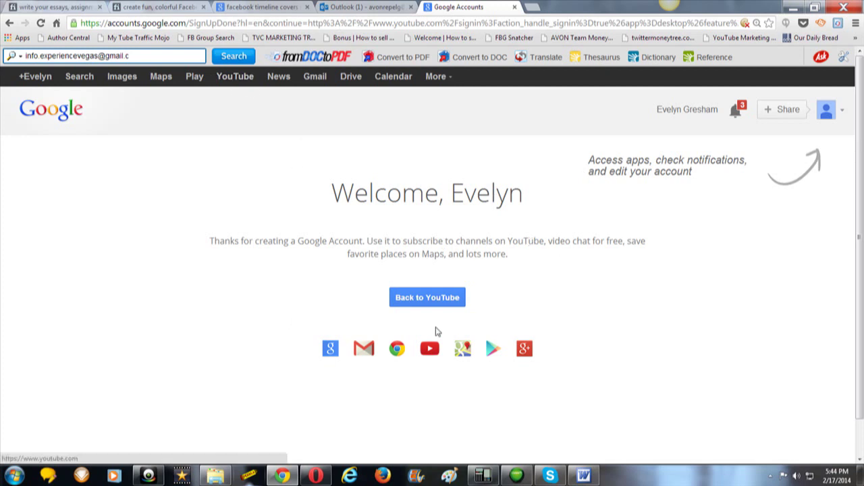
Return to YouTube from the Google Accounts welcome page
left_click(236, 78)
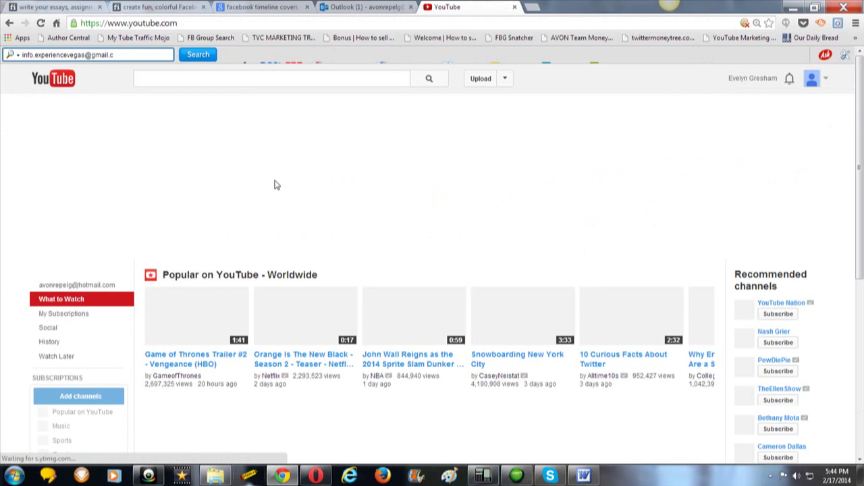
Create a YouTube channel under the Google profile name and open its page
left_click(83, 285)
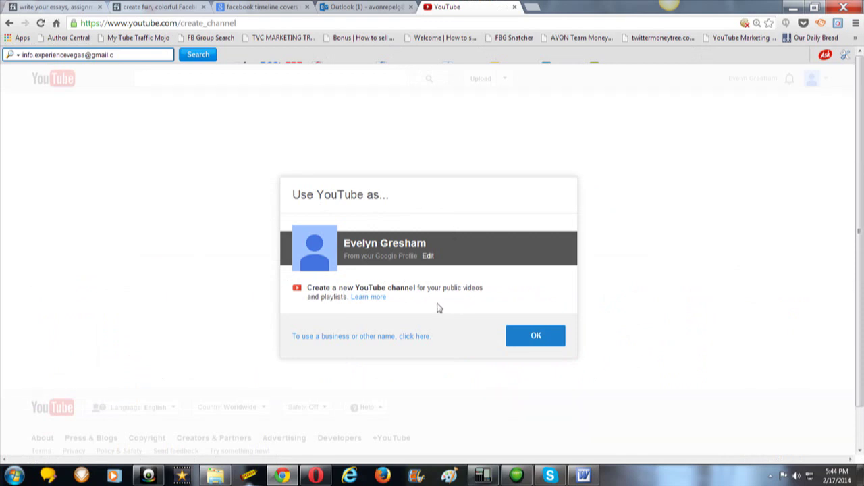
left_click(532, 342)
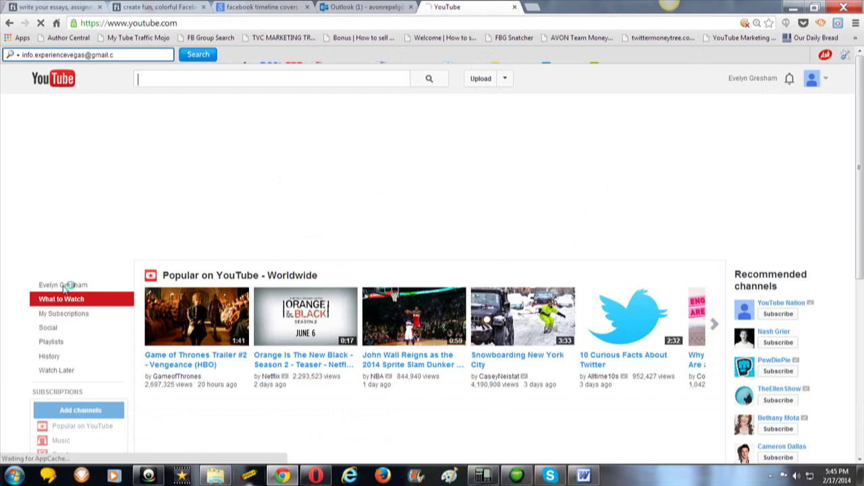
left_click(63, 286)
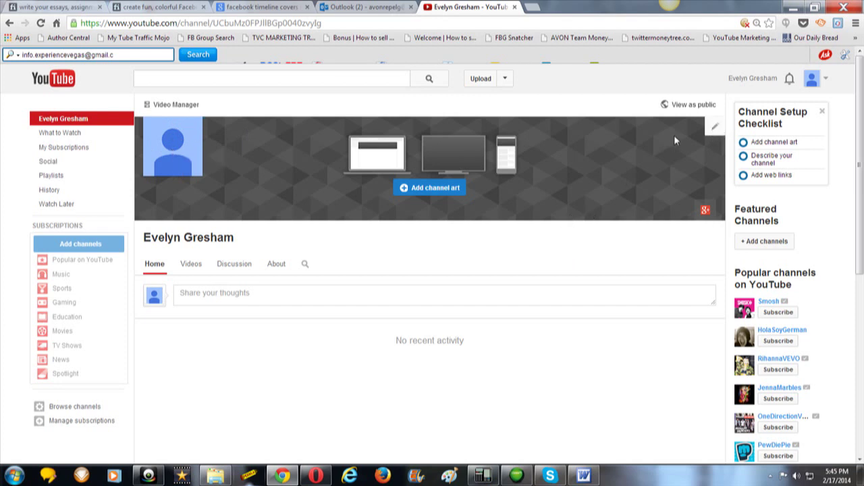
left_click(430, 189)
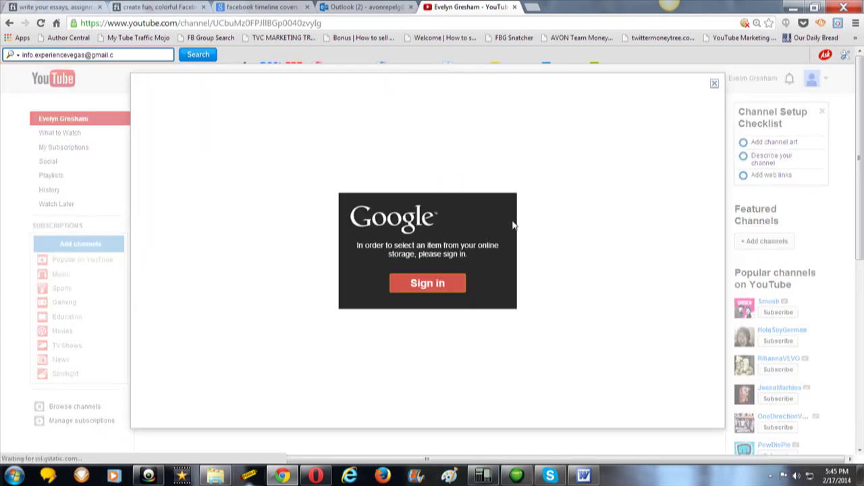
left_click(436, 291)
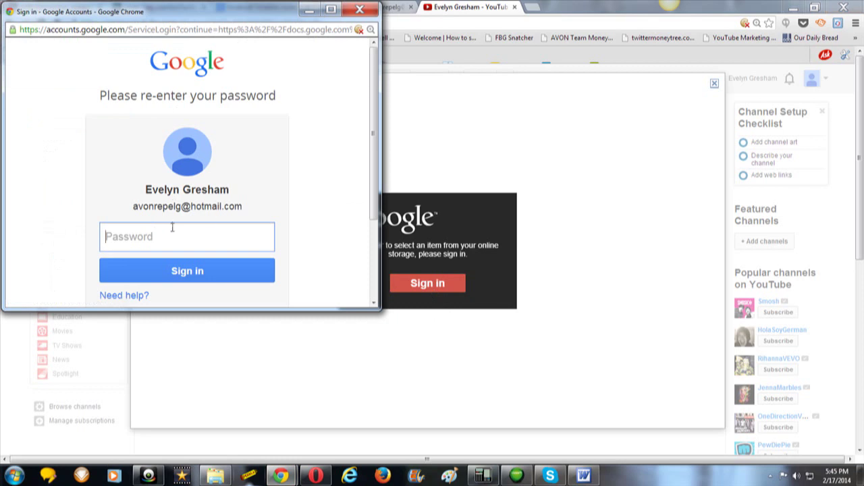
type("p")
left_click(194, 271)
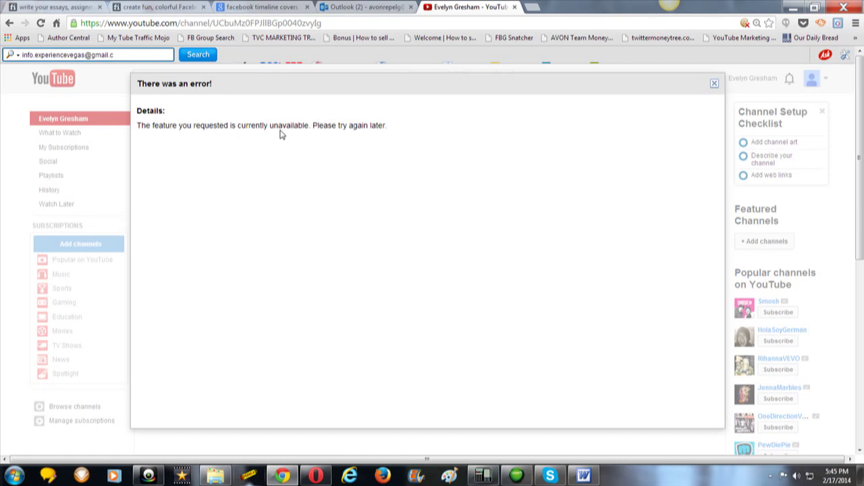
left_click(714, 85)
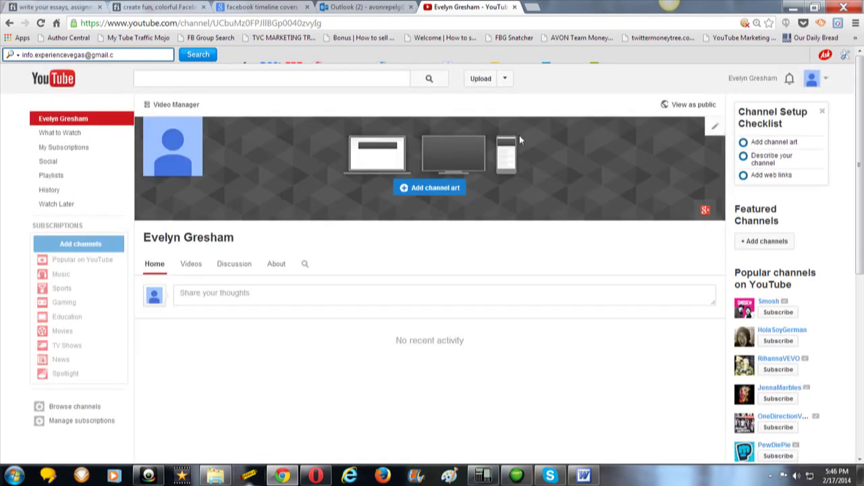
Scroll to the top of the channel page and go to the video upload page
scroll(655, 304, "down", 5)
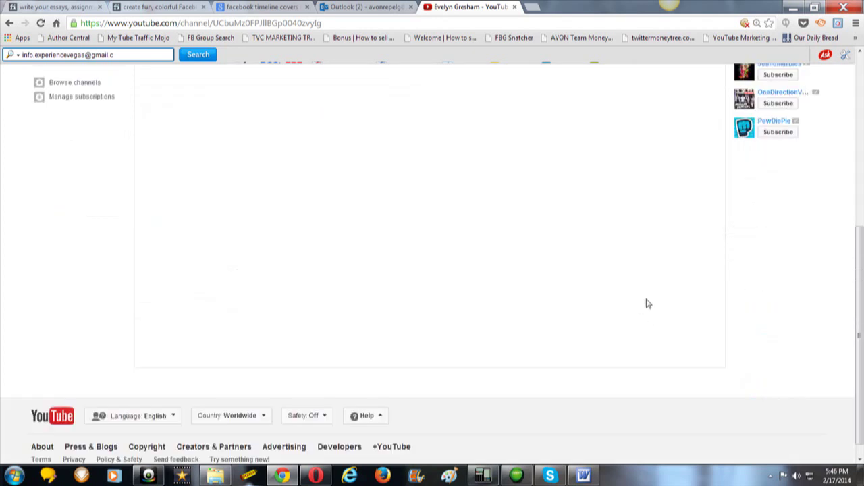
scroll(640, 297, "up", 4)
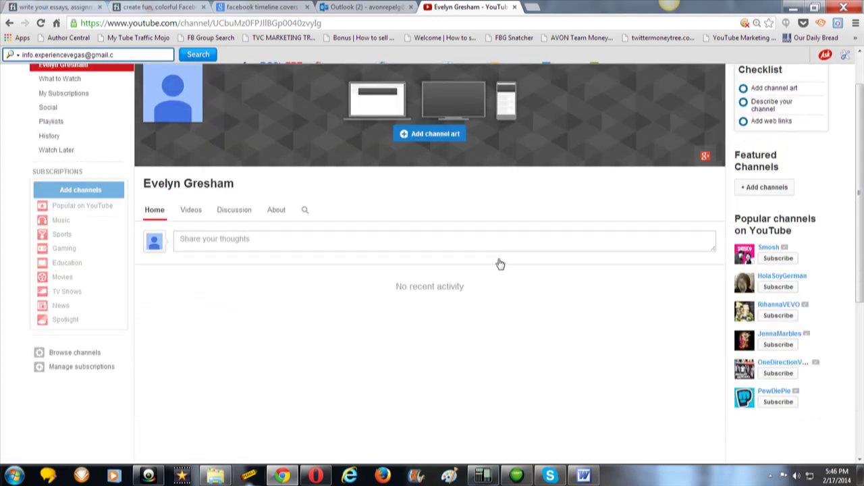
scroll(504, 243, "up", 1)
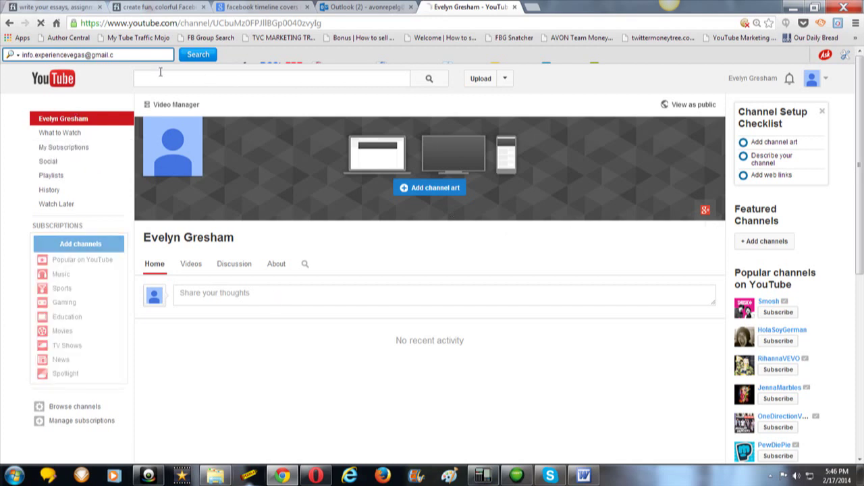
left_click(480, 82)
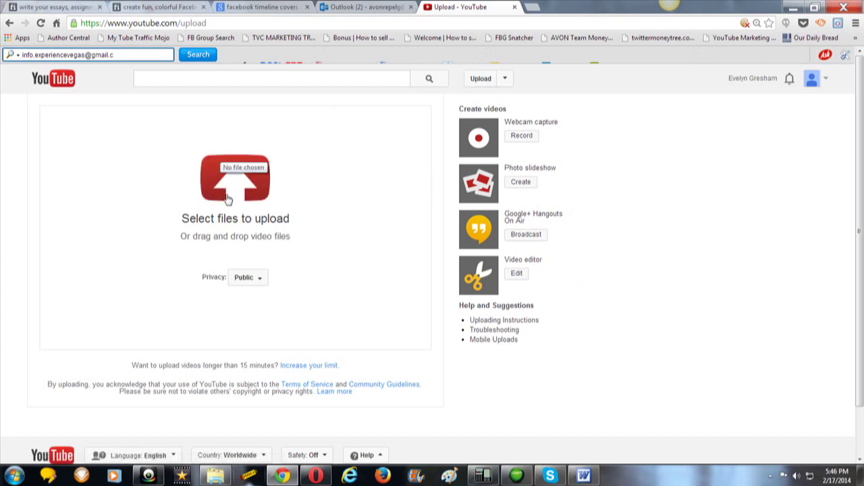
Upload the SWEET SWEET CARABEE Book Trailer video from the Videos library
left_click(227, 196)
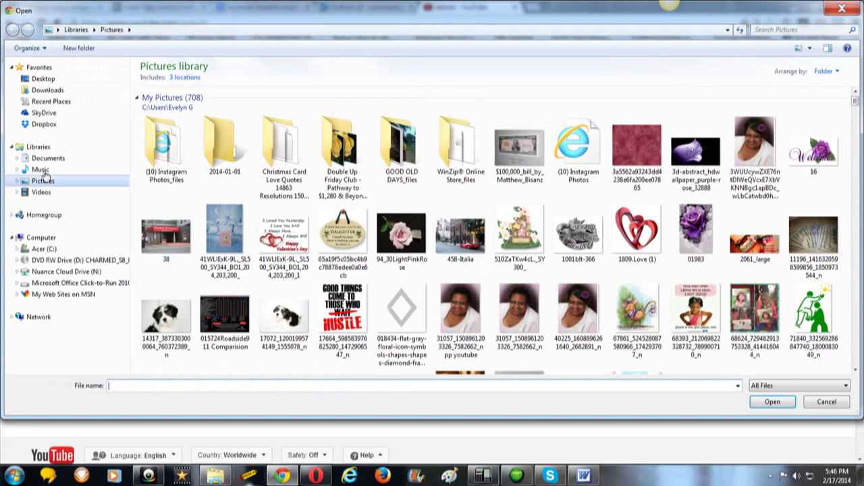
left_click(40, 195)
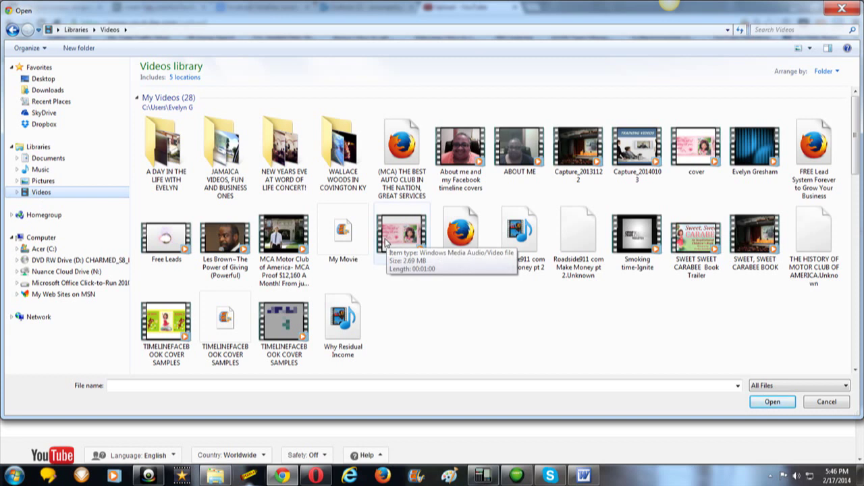
left_click(690, 241)
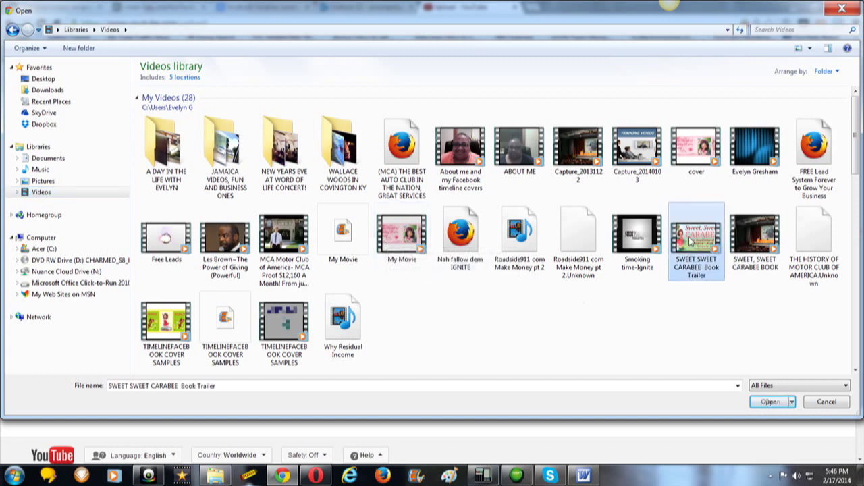
left_click(768, 402)
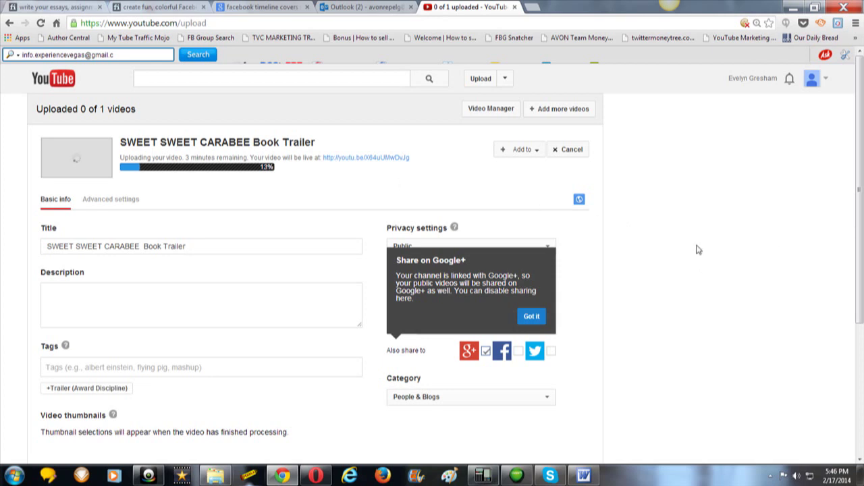
Scroll the upload page while the book trailer upload climbs to about 29%
scroll(697, 249, "down", 2)
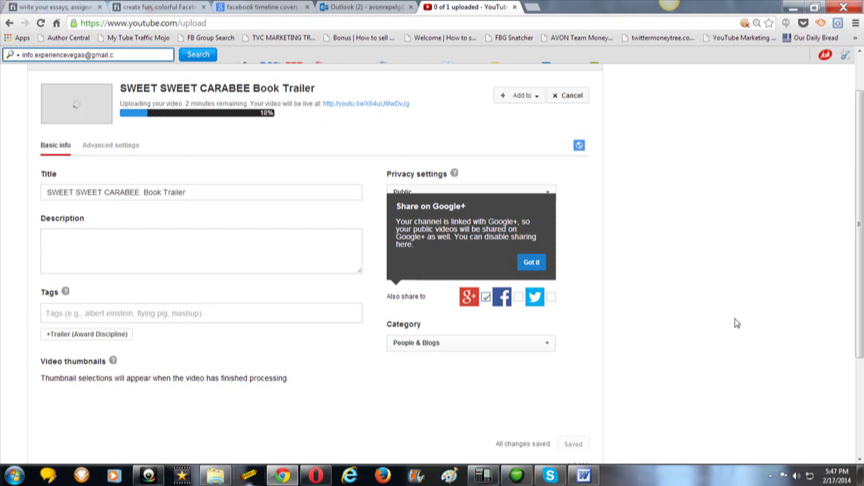
scroll(737, 323, "down", 3)
scroll(738, 324, "up", 5)
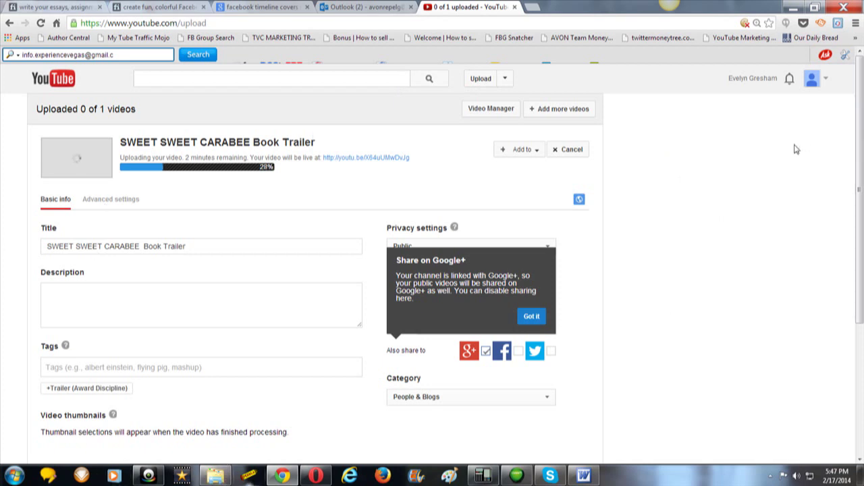
Check the verification email in Outlook, then switch to Opera's YouTube tab
left_click(364, 6)
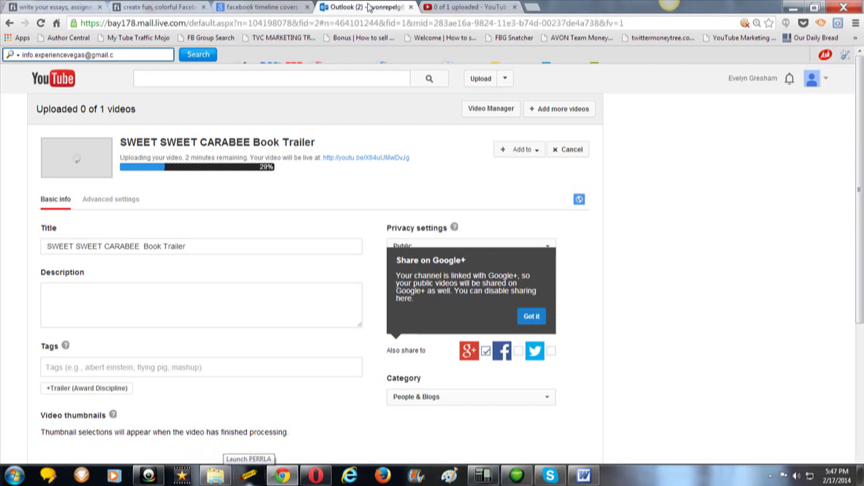
left_click(316, 477)
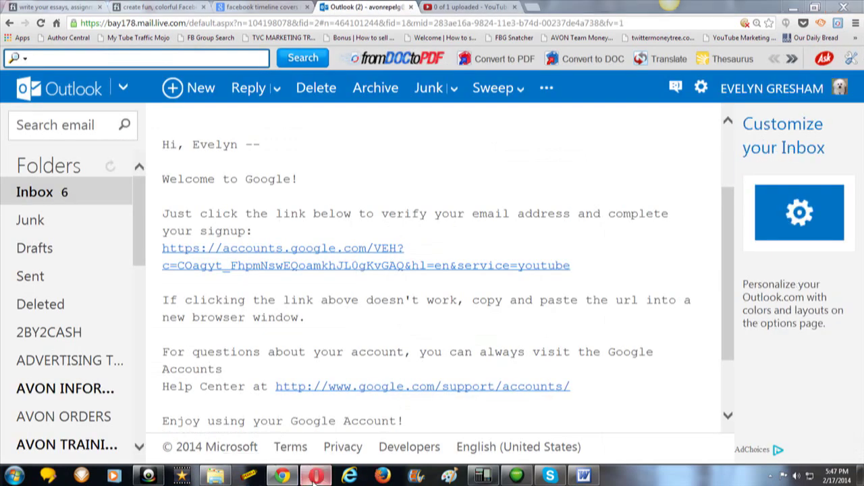
scroll(741, 250, "up", 5)
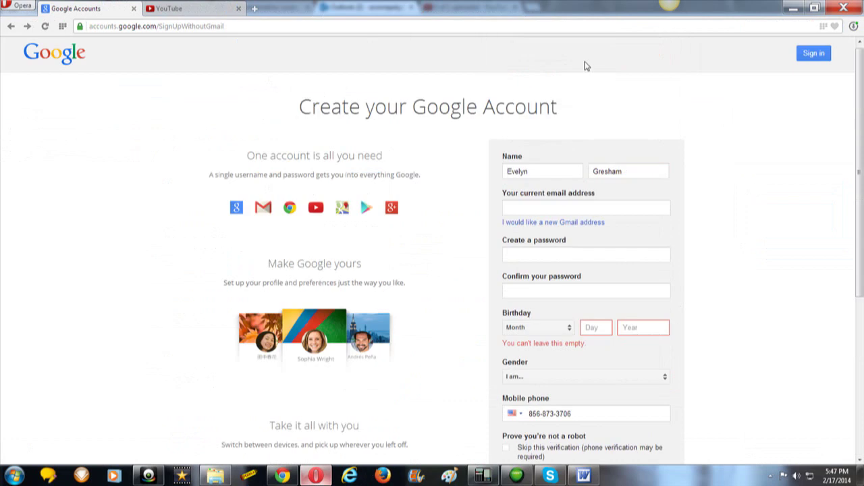
left_click(176, 8)
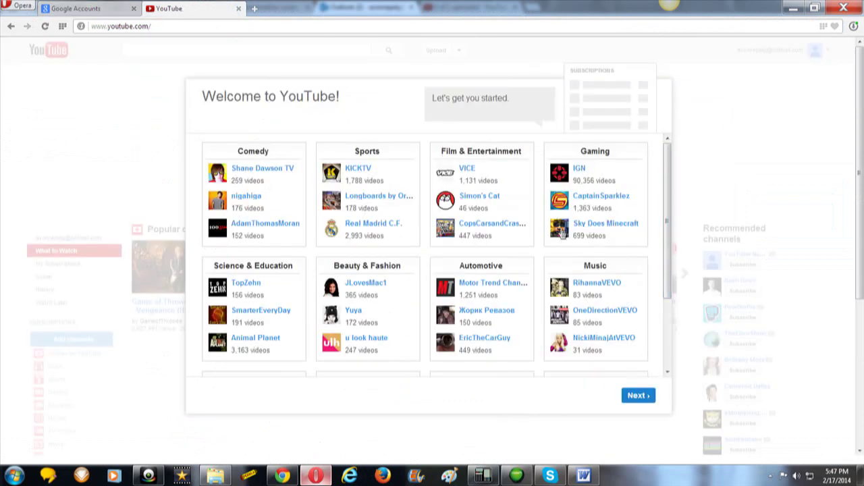
left_click(147, 476)
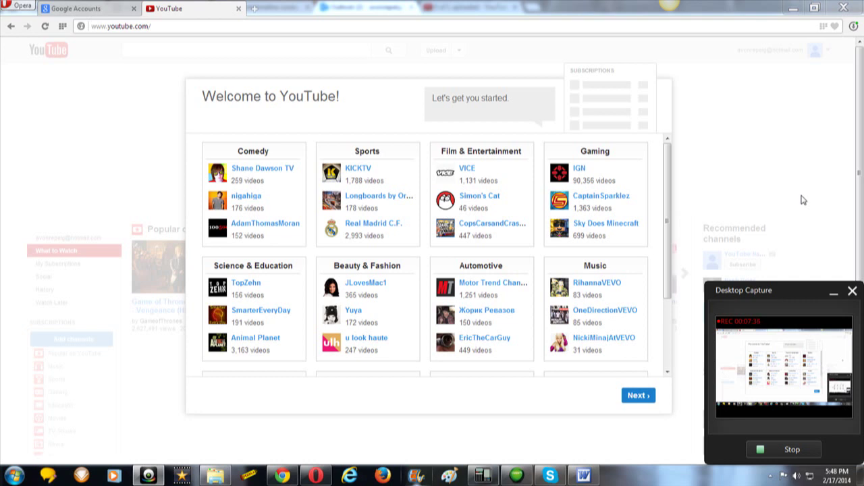
Return to YouTube's upload tab in Chrome, where SWEET SWEET CARABEE Book Trailer is processing at 95%
left_click(283, 476)
left_click(452, 8)
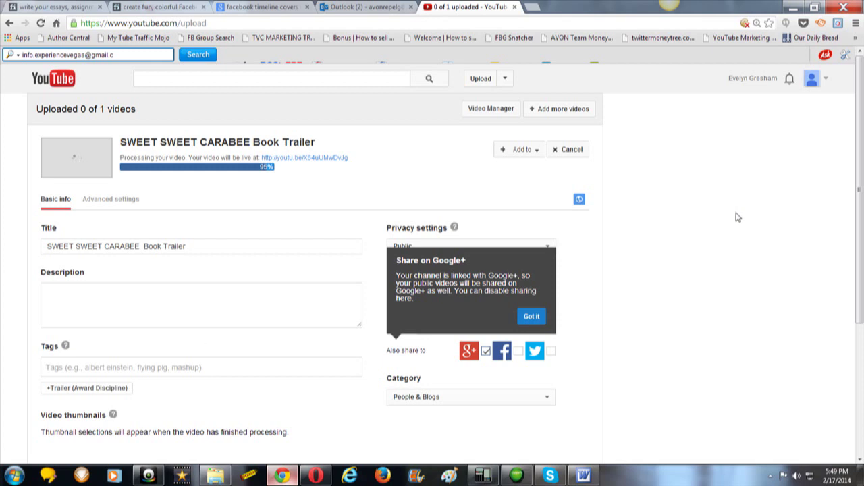
left_click(148, 476)
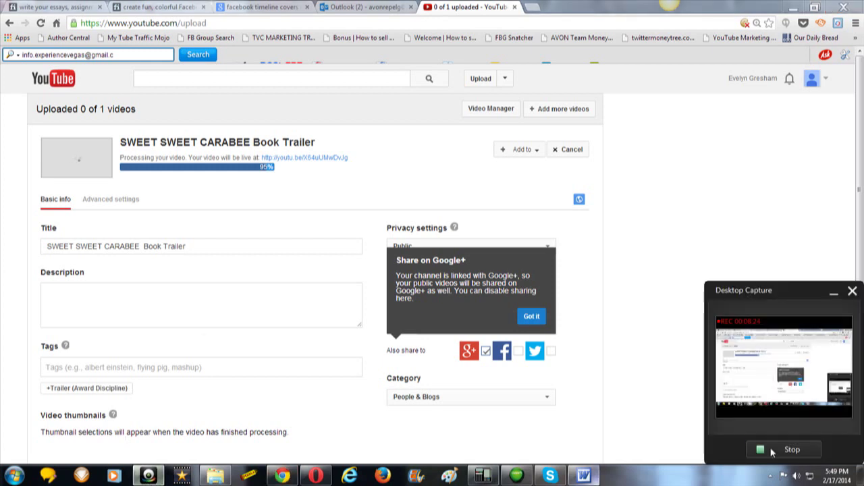